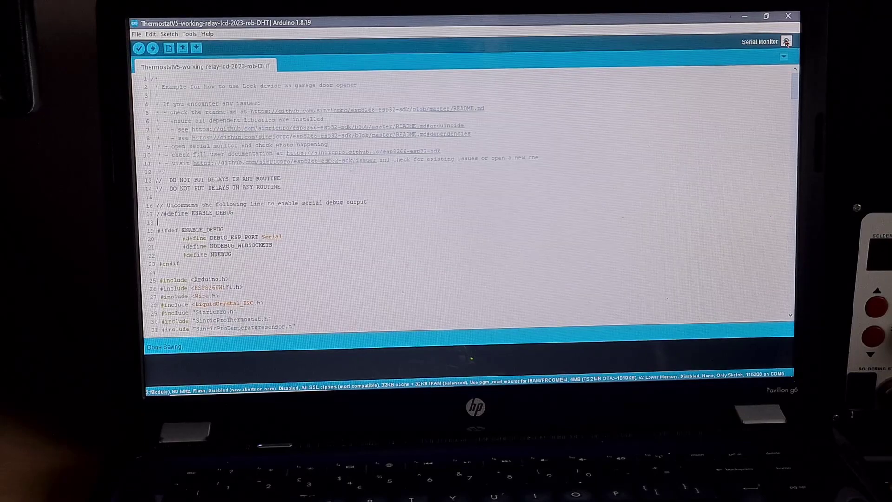
- Open the COM5 serial monitor to see the 21.0 °C temperature and 59.0% humidity readings
{"action": "left_click", "coordinate": [786, 42]}
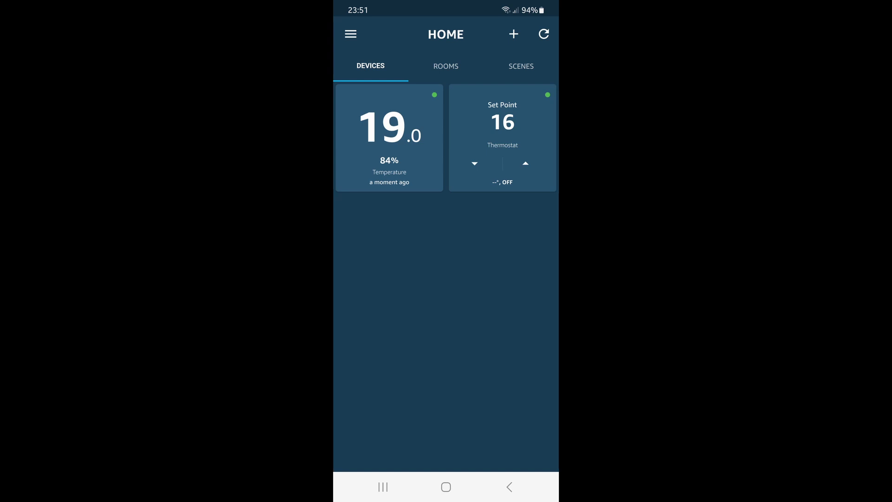
{"action": "left_click", "coordinate": [389, 138]}
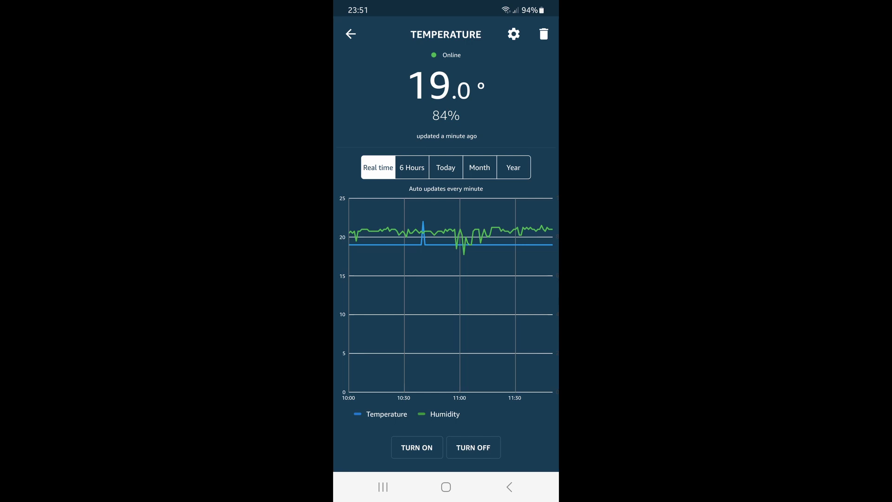
{"action": "left_click", "coordinate": [412, 168]}
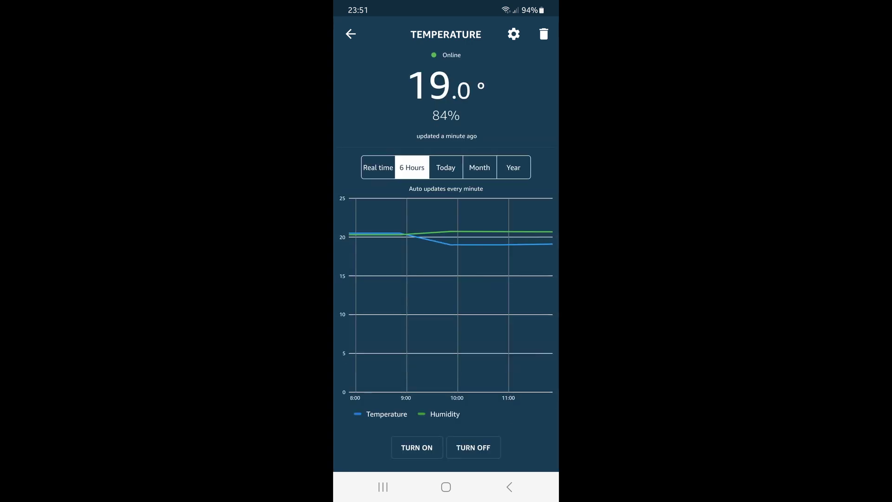
{"action": "left_click", "coordinate": [445, 168]}
{"action": "left_click", "coordinate": [479, 168]}
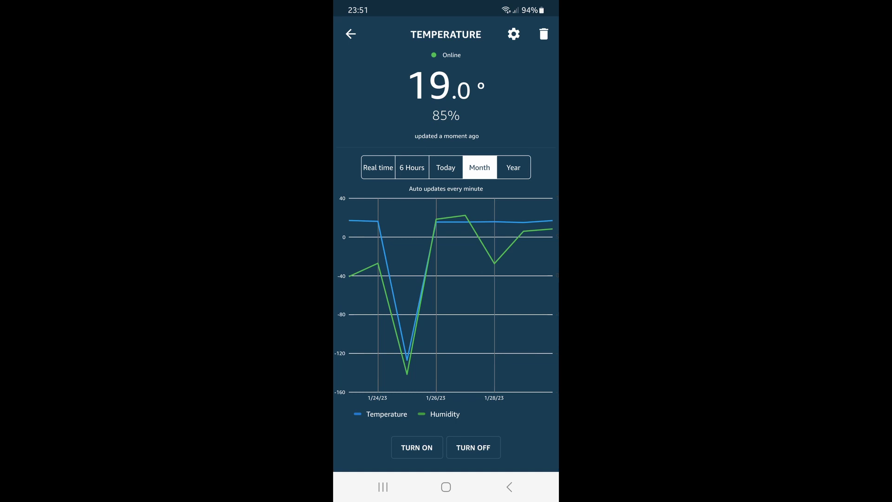
{"action": "left_click", "coordinate": [351, 33]}
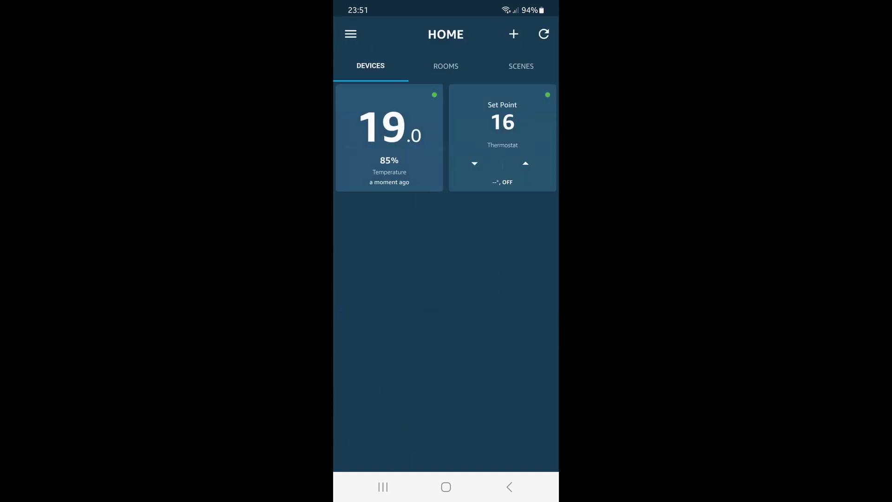
- On the Thermostat tile, apply a set point of 21, then dial the carousel to 11
{"action": "left_click", "coordinate": [502, 125]}
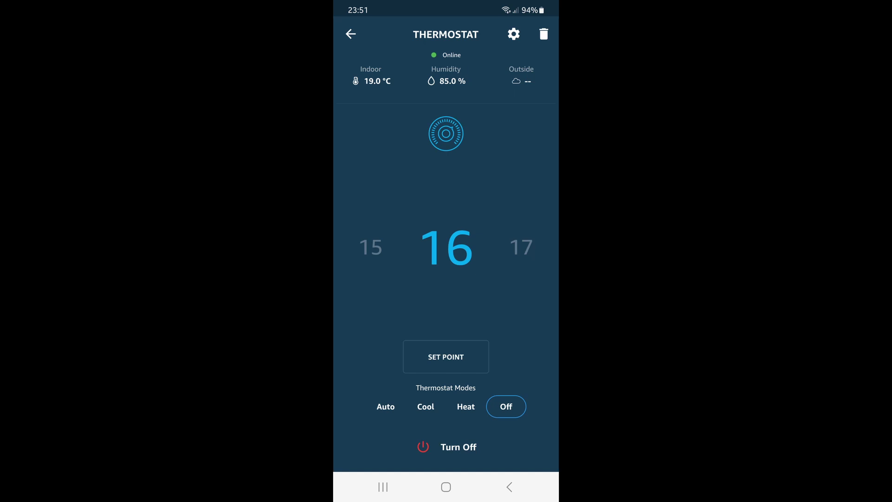
{"action": "left_click_drag", "start_coordinate": [522, 247], "coordinate": [369, 247]}
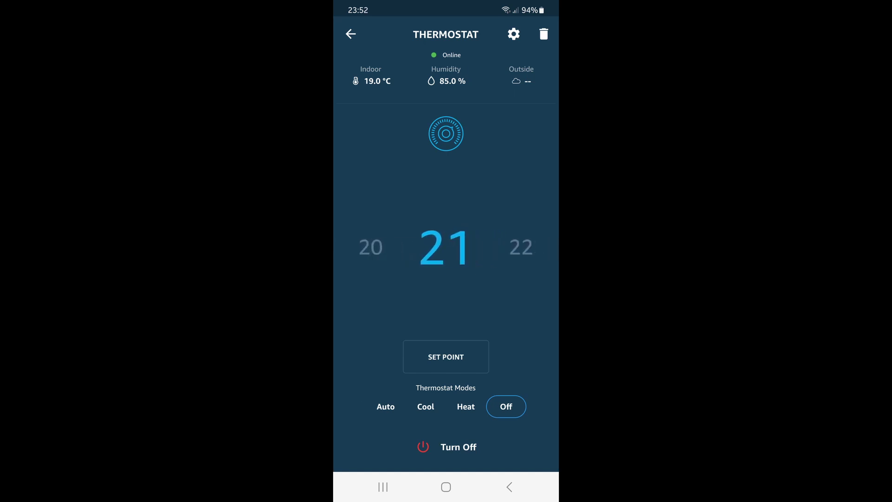
{"action": "left_click", "coordinate": [445, 356]}
{"action": "left_click_drag", "start_coordinate": [371, 247], "coordinate": [522, 248]}
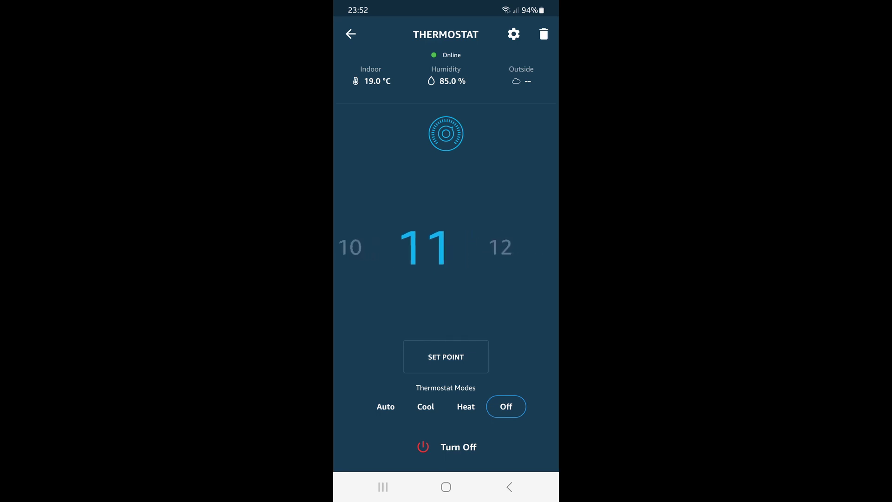